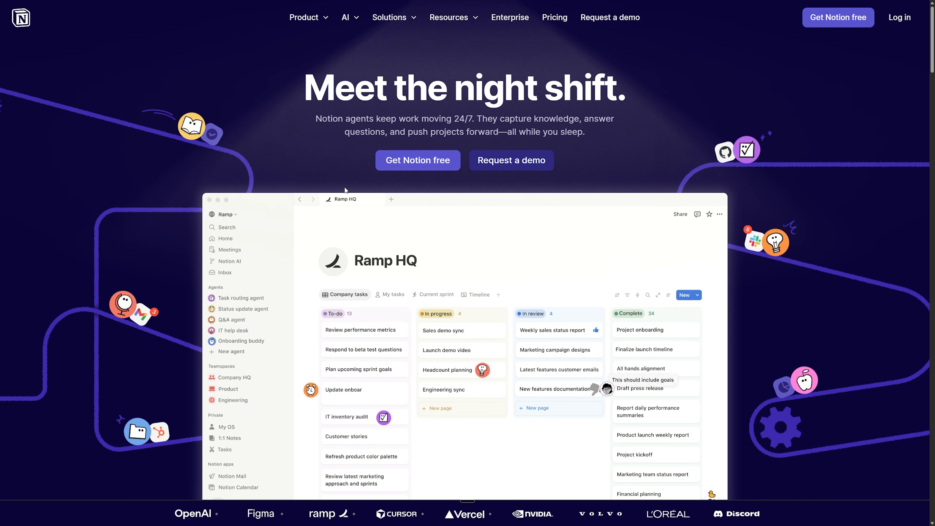
# Step: Sign up for Notion and create a new blank page titled 'Openclaw AI Input'
pyautogui.click(414, 162)
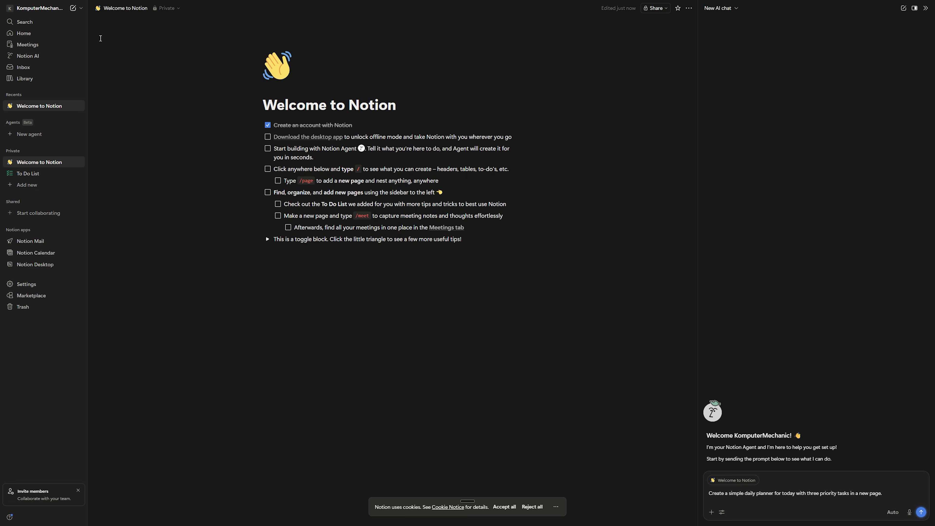
pyautogui.click(72, 10)
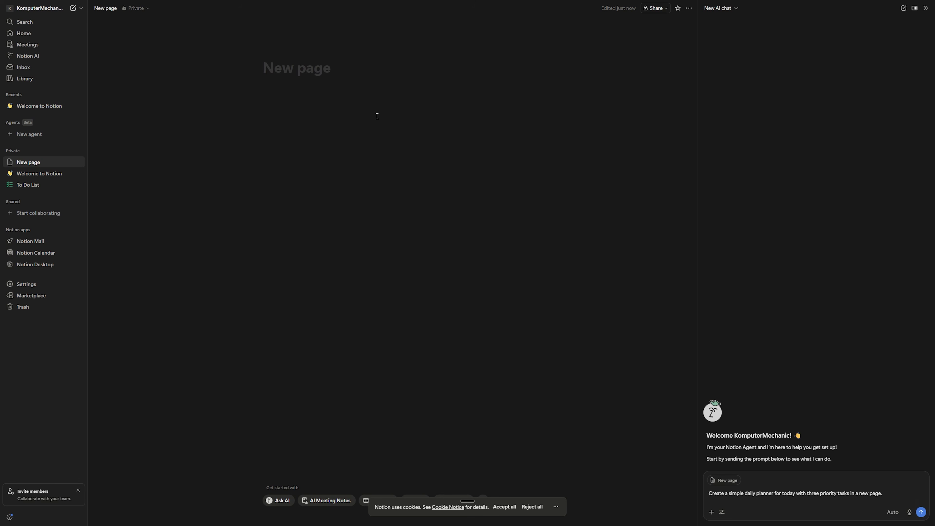
pyautogui.write('Openclaw AI Input')
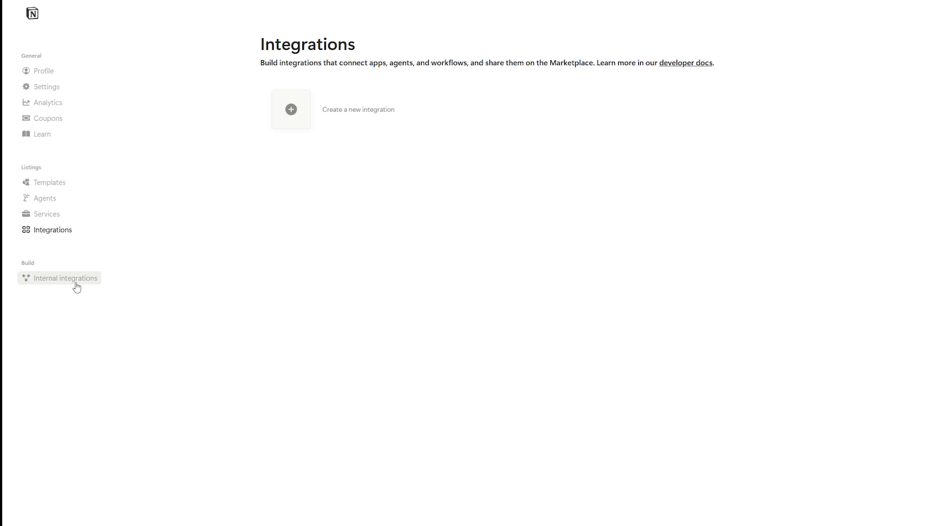
# Step: Create a new internal integration named 'OpenClaw' assigned to the personal workspace
pyautogui.click(55, 282)
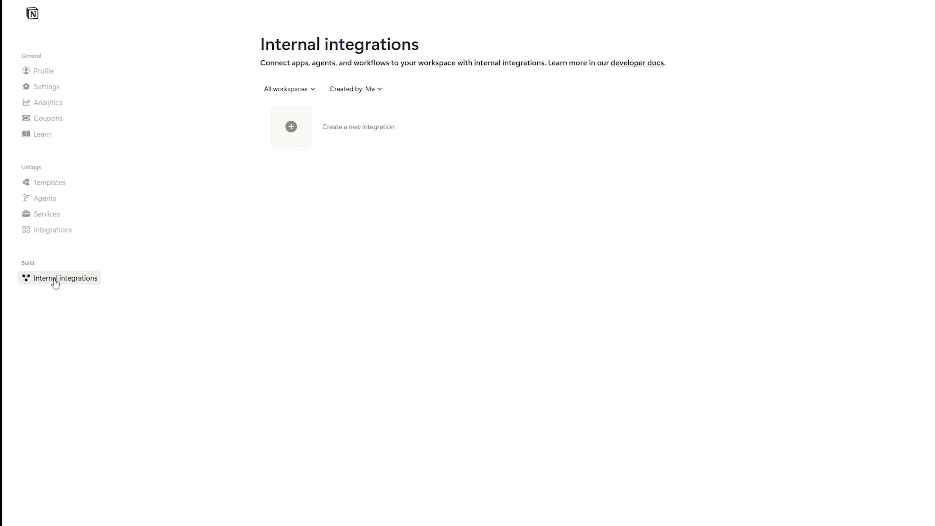
pyautogui.click(304, 143)
pyautogui.click(305, 81)
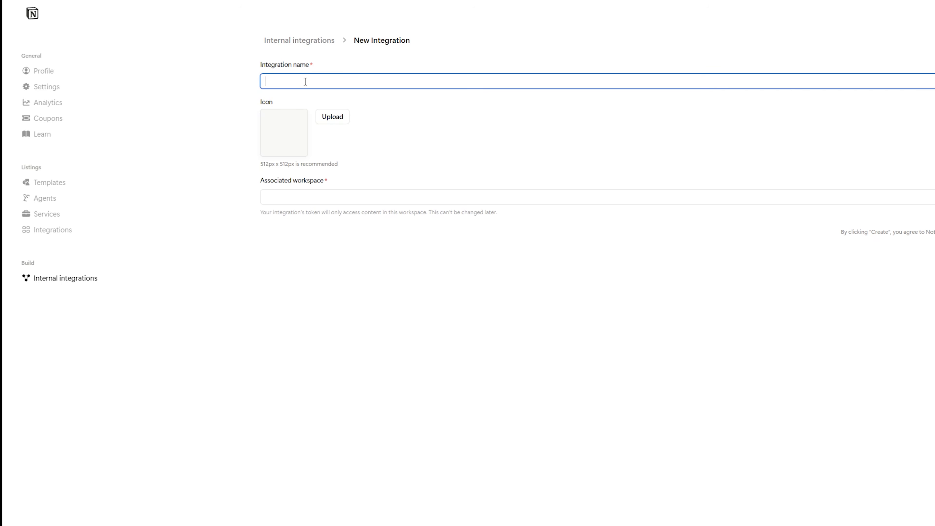
pyautogui.write('OpenClaw')
pyautogui.moveTo(261, 185); pyautogui.dragTo(323, 182)
pyautogui.click(323, 201)
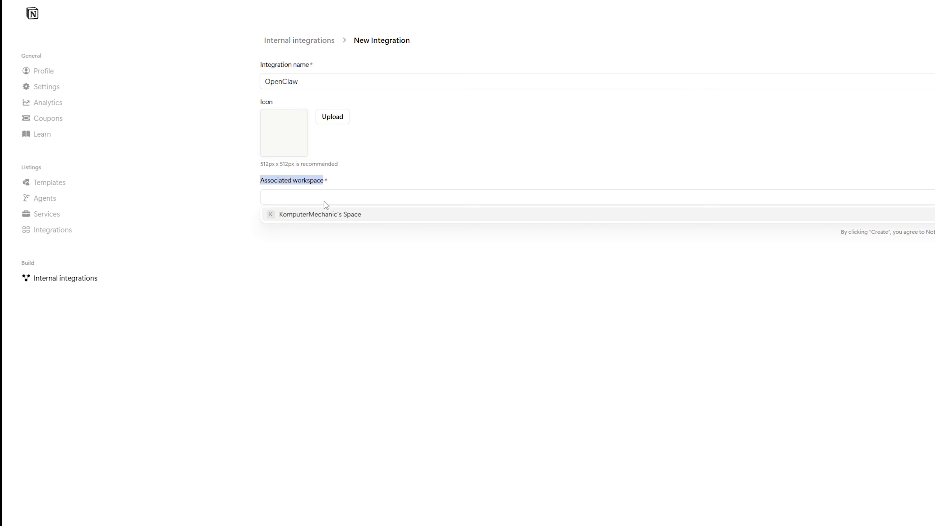
pyautogui.click(320, 218)
pyautogui.click(326, 232)
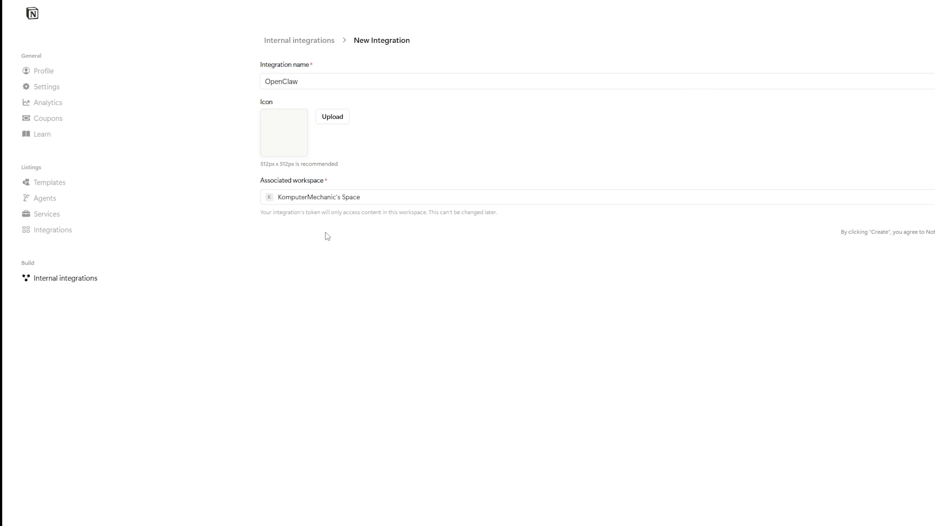
pyautogui.click(329, 205)
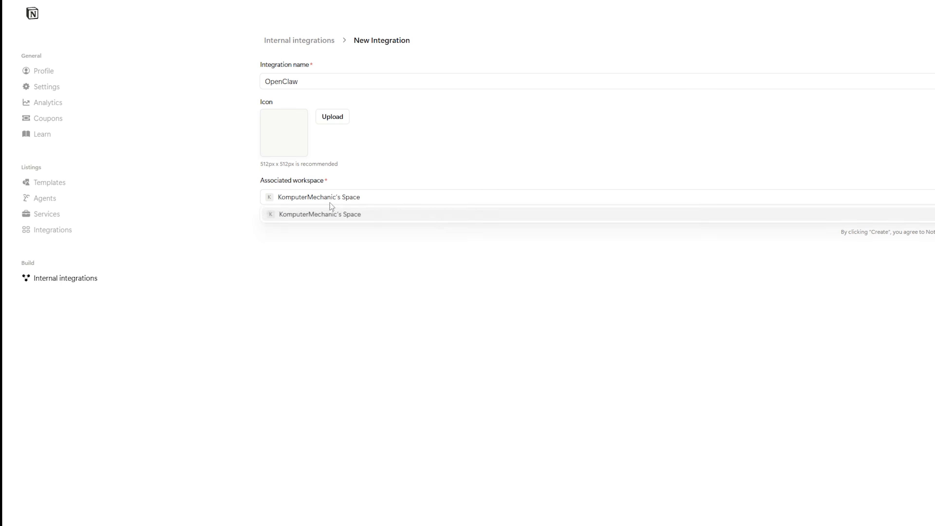
pyautogui.click(365, 244)
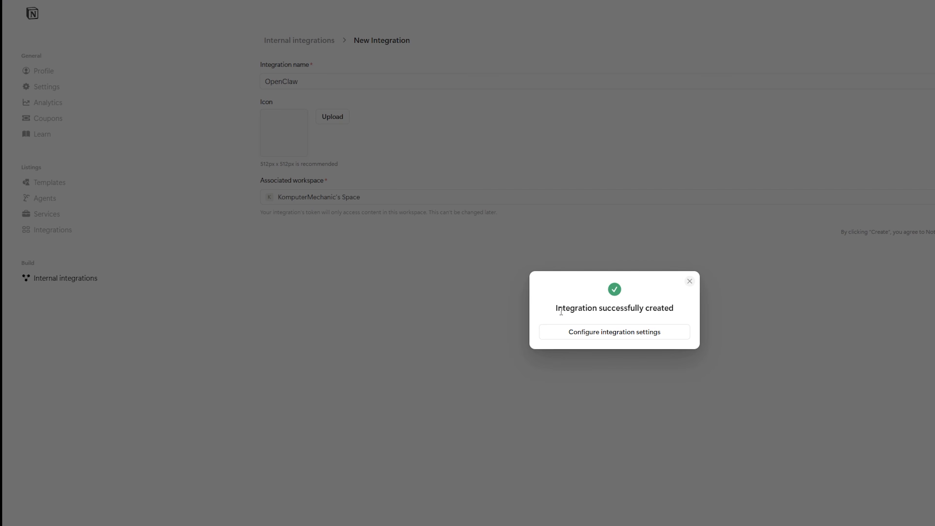
pyautogui.moveTo(559, 311); pyautogui.dragTo(679, 299)
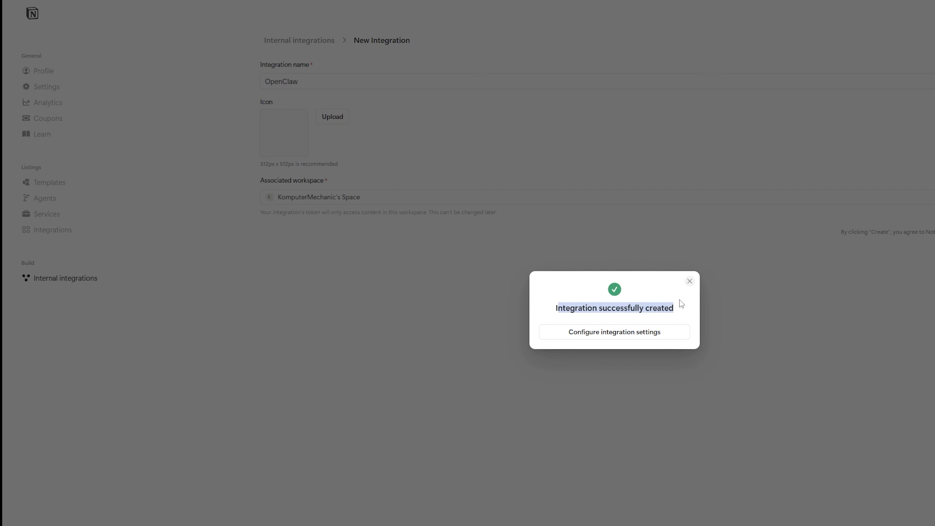
# Step: Reveal and copy the OpenClaw integration's internal integration secret from its settings
pyautogui.click(598, 336)
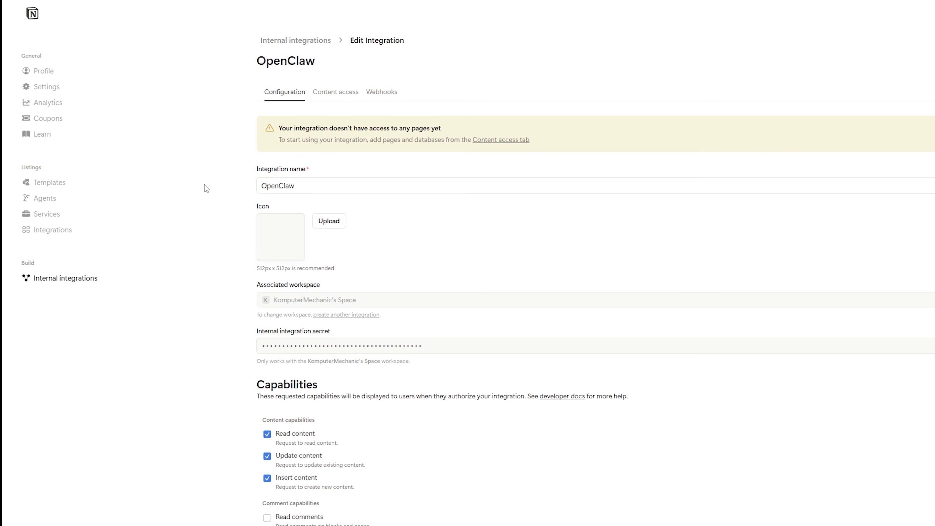
pyautogui.moveTo(279, 125); pyautogui.dragTo(437, 127)
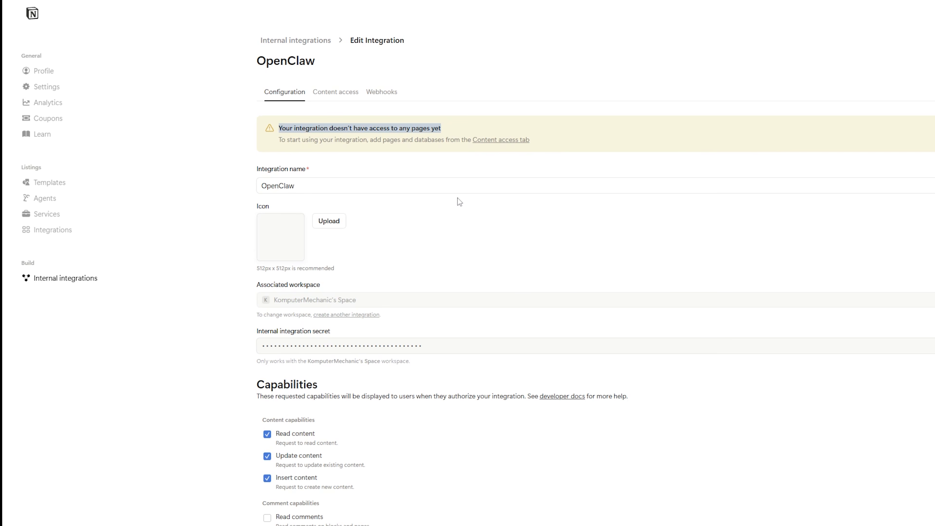
pyautogui.scroll(-4, 456, 216)
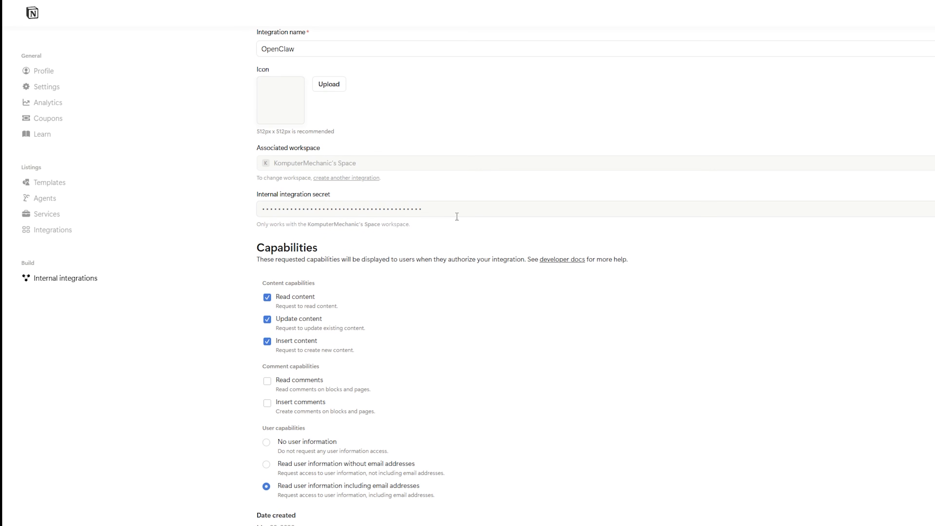
pyautogui.moveTo(244, 194); pyautogui.dragTo(344, 194)
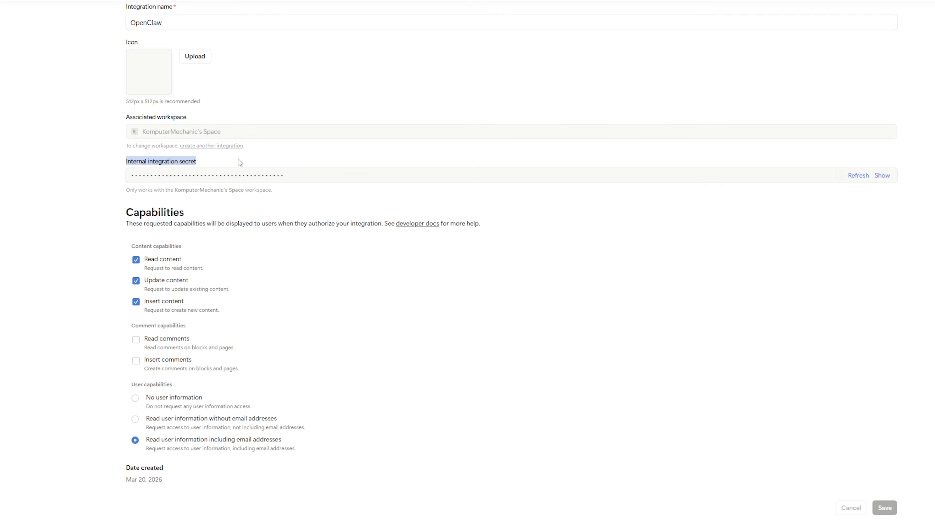
pyautogui.click(878, 176)
pyautogui.click(879, 175)
pyautogui.click(694, 216)
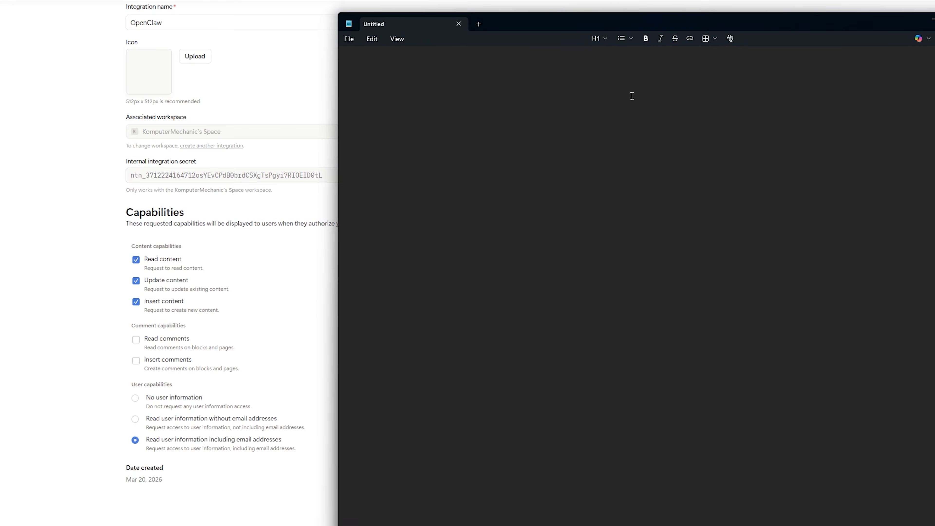
# Step: Paste the secret into Notepad after an 'Integration secret:' label and return to Notion
pyautogui.write('Integration secret:')
pyautogui.hotkey('ctrl', 'v')
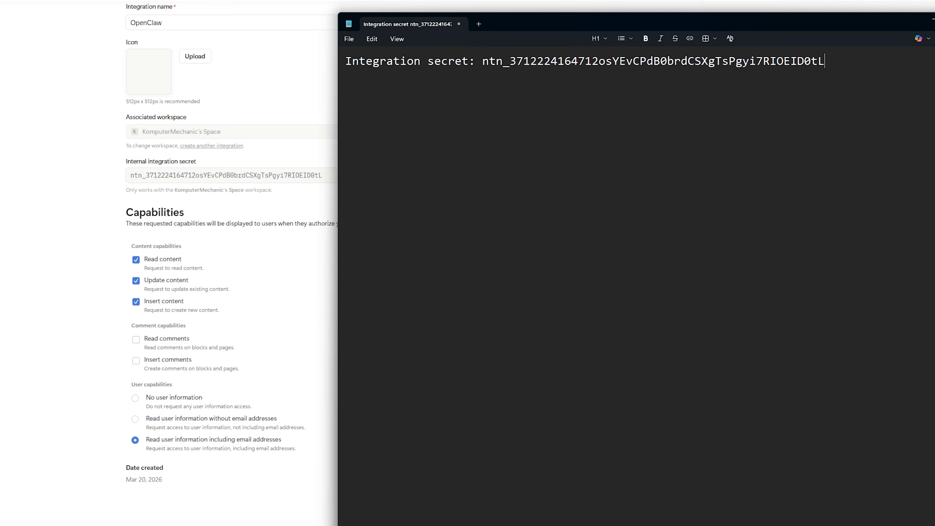
pyautogui.click(932, 19)
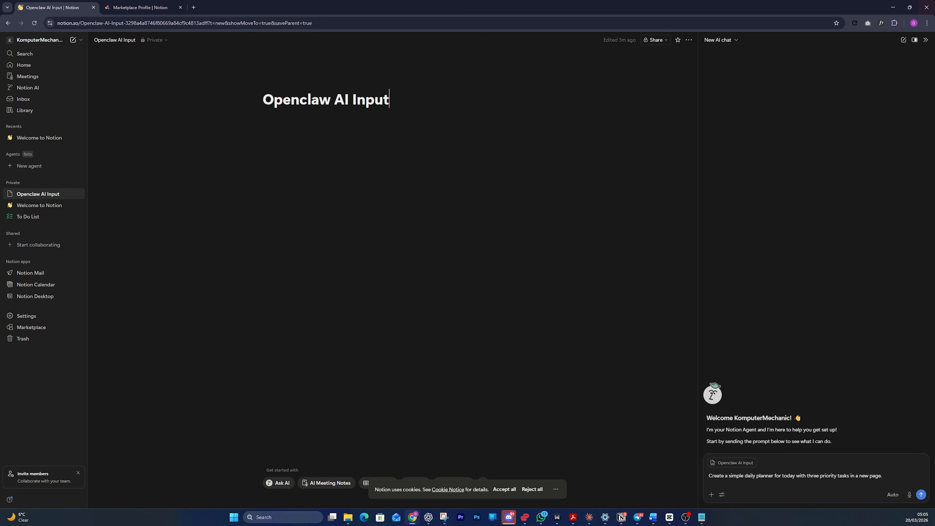
# Step: Add the OpenClaw connection to the Openclaw AI Input page and confirm its access
pyautogui.click(927, 42)
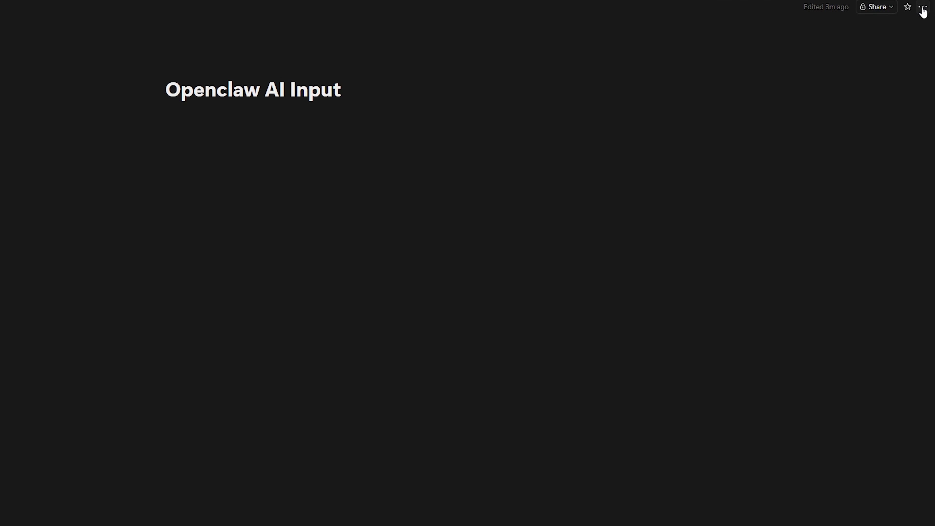
pyautogui.click(923, 10)
pyautogui.click(828, 402)
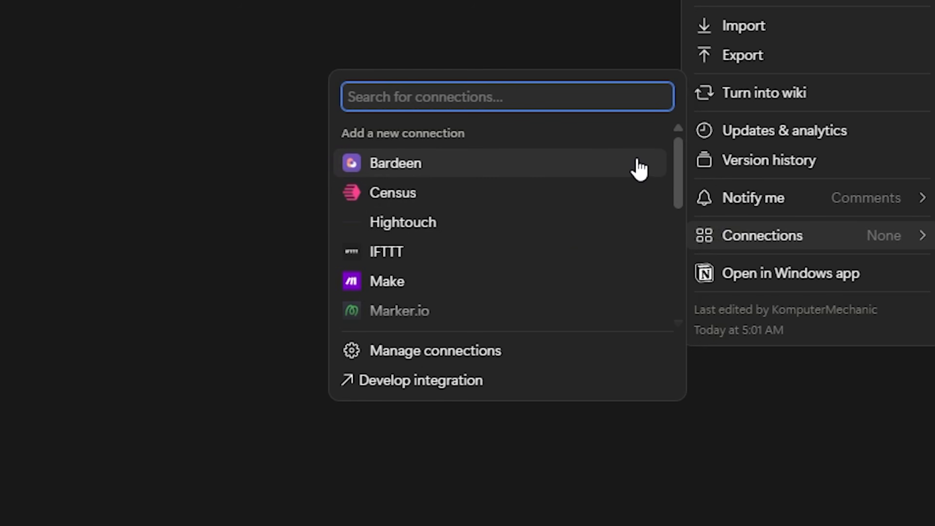
pyautogui.scroll(-2, 677, 208)
pyautogui.moveTo(674, 203); pyautogui.dragTo(671, 226)
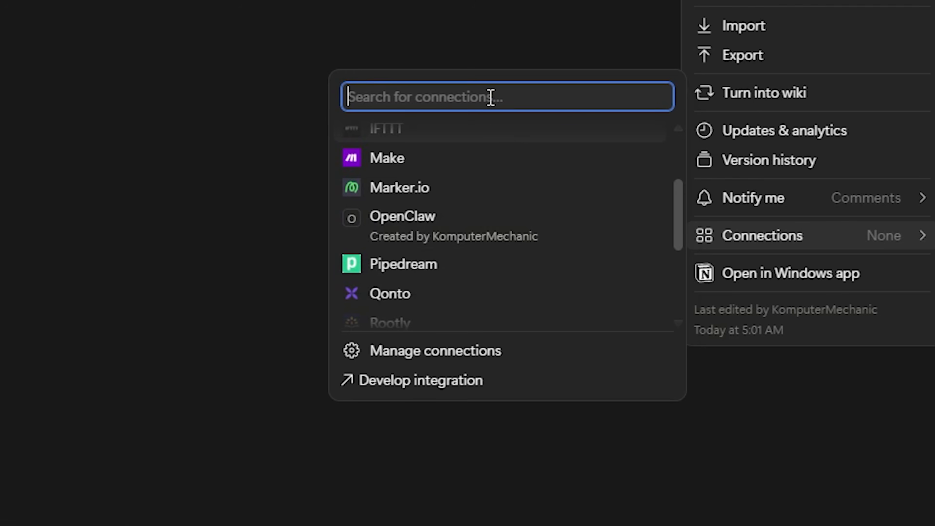
pyautogui.write('openc')
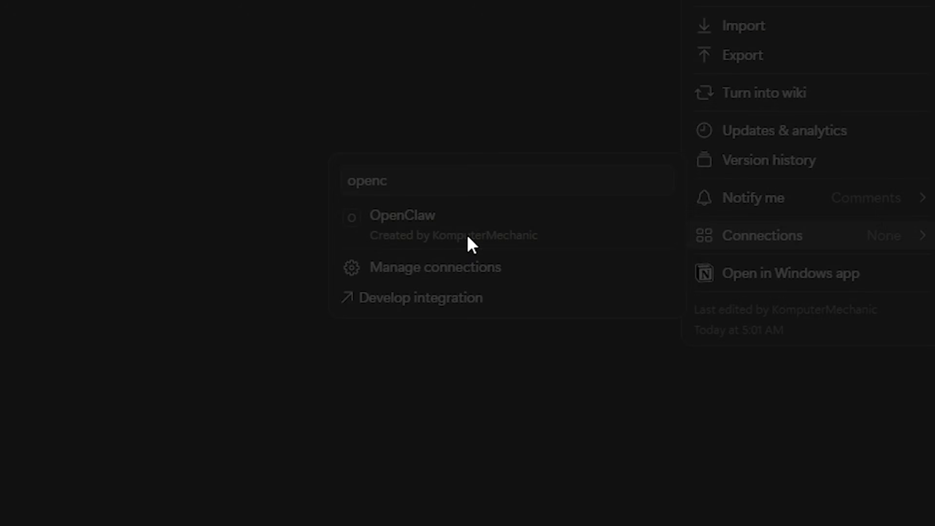
pyautogui.click(470, 243)
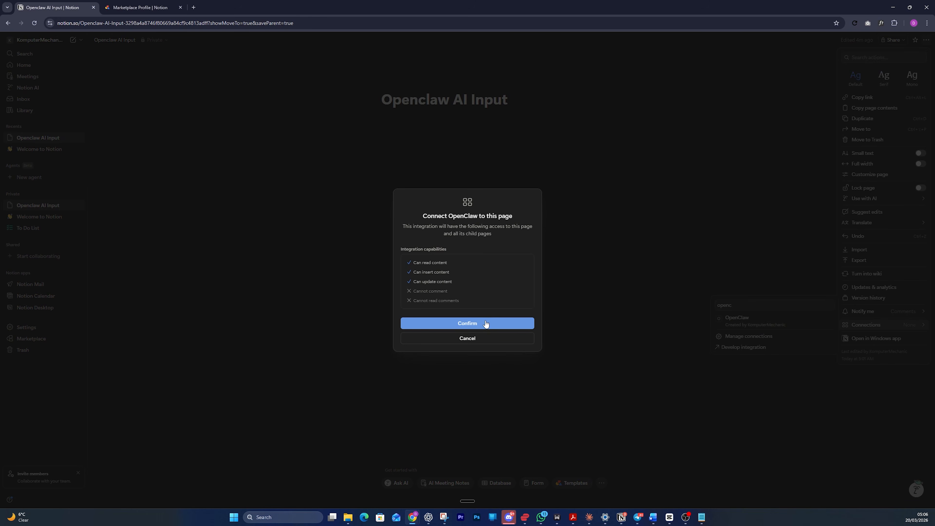
pyautogui.click(485, 323)
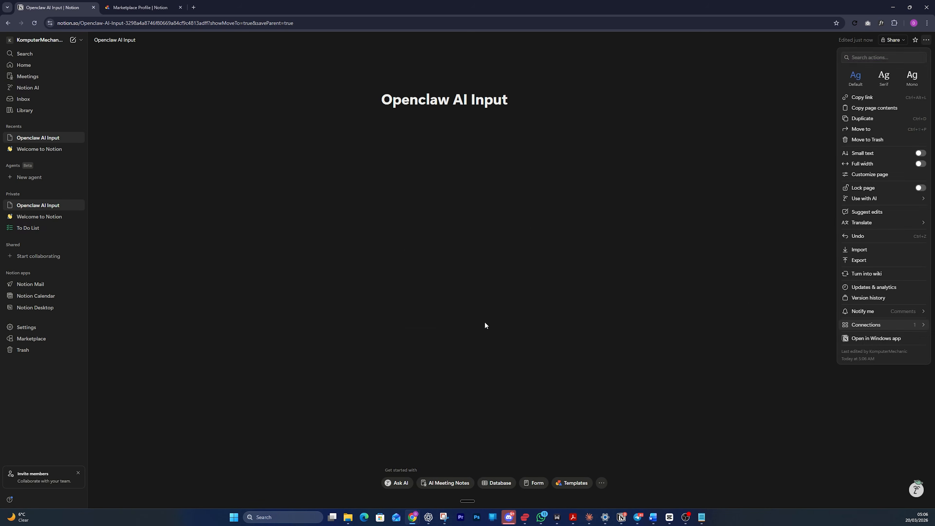
pyautogui.click(536, 286)
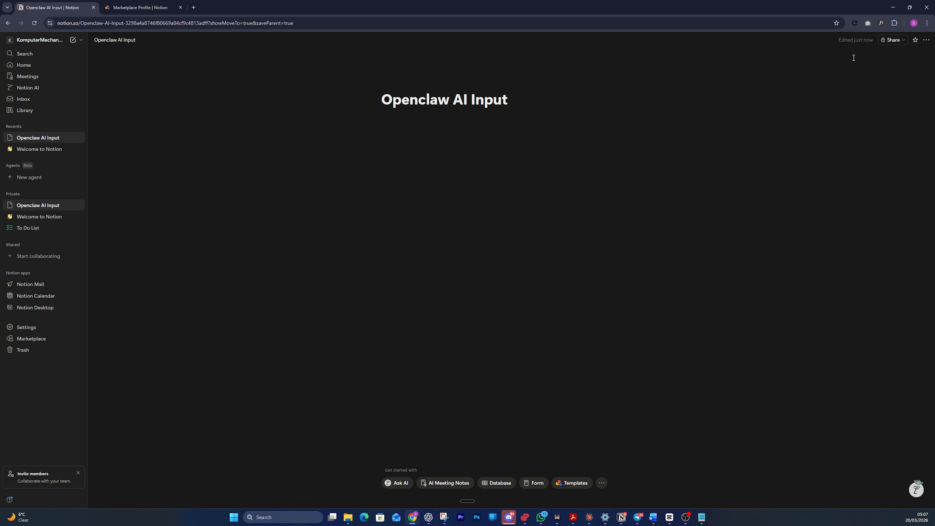
# Step: Copy the Openclaw AI Input page link from Share and bring the Notepad note forward
pyautogui.click(894, 40)
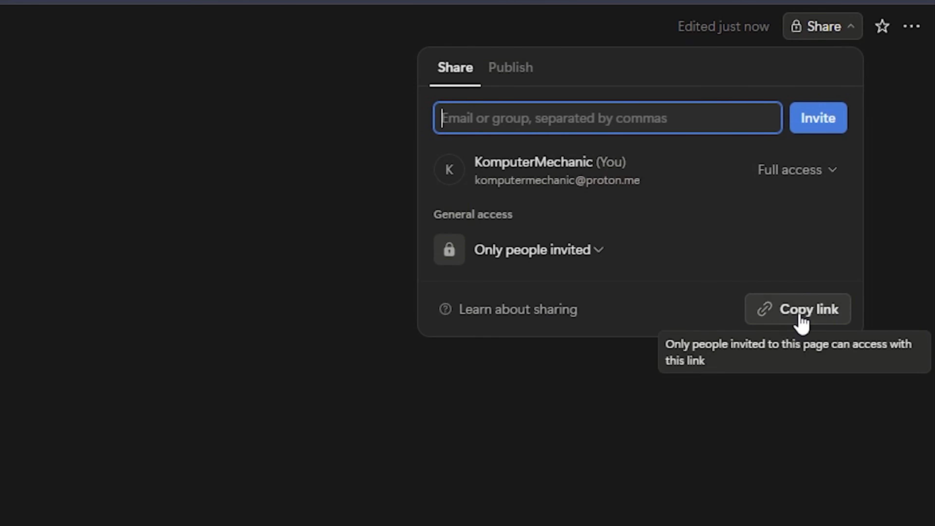
pyautogui.click(800, 311)
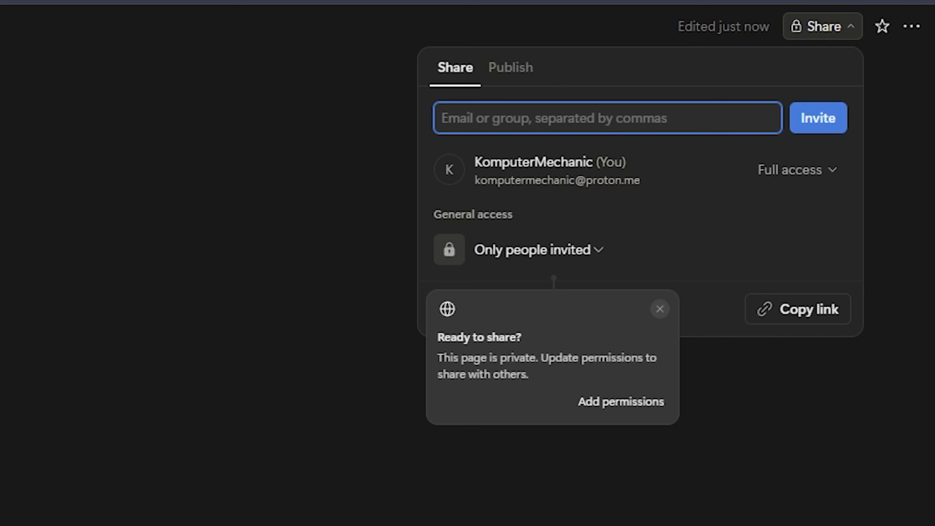
pyautogui.click(713, 464)
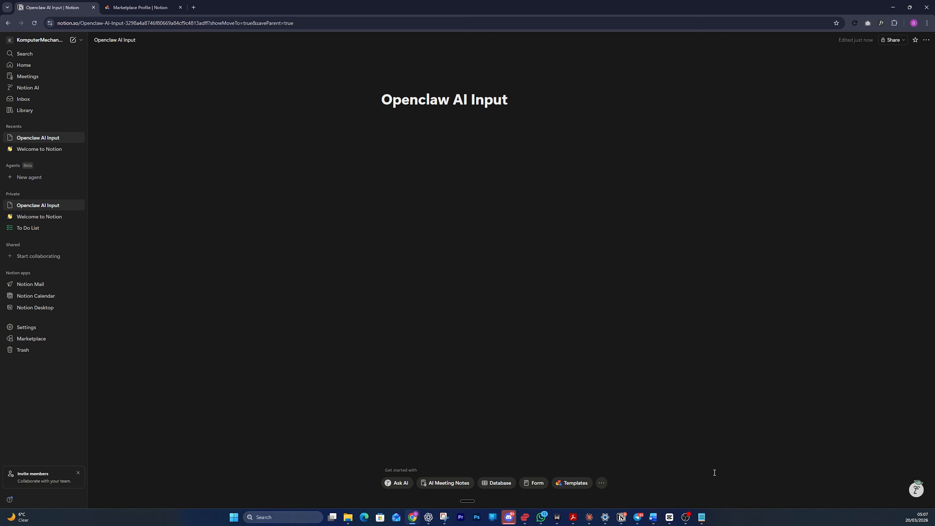
pyautogui.click(702, 520)
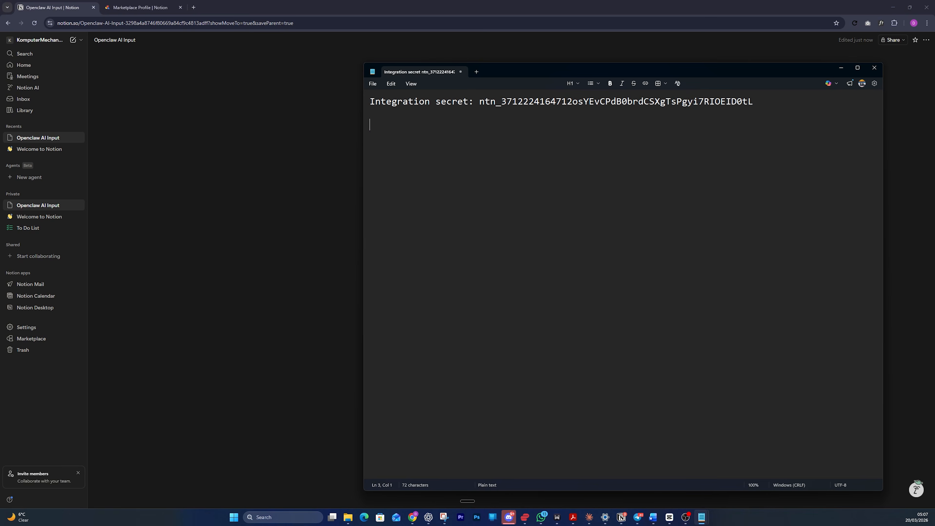
# Step: Paste the page link after 'Page ID', trimming the URL prefix and ?source=copy_link suffix
pyautogui.write('Page ID:')
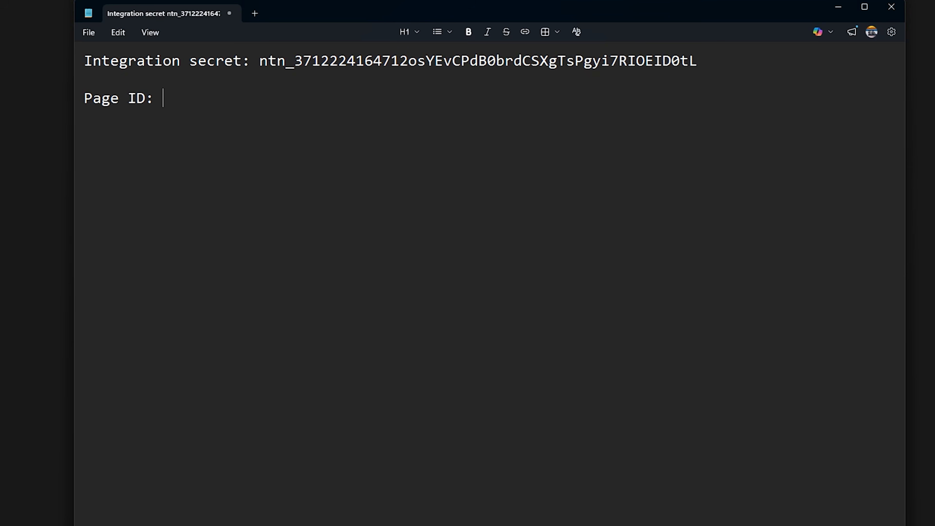
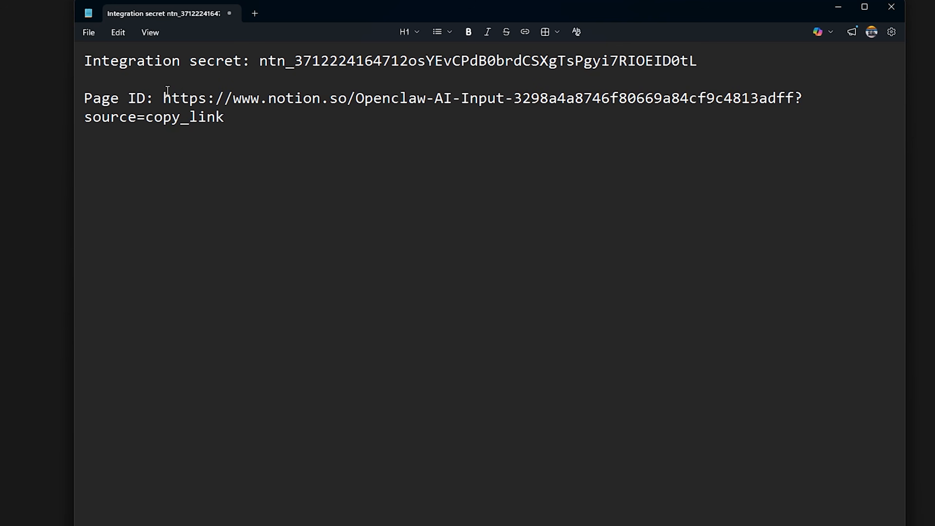
pyautogui.click(166, 98)
pyautogui.moveTo(167, 98); pyautogui.dragTo(323, 108)
pyautogui.click(518, 98)
pyautogui.moveTo(513, 97); pyautogui.dragTo(726, 98)
pyautogui.click(513, 97)
pyautogui.moveTo(513, 98); pyautogui.dragTo(163, 98)
pyautogui.press('Delete')
pyautogui.moveTo(591, 97); pyautogui.dragTo(444, 102)
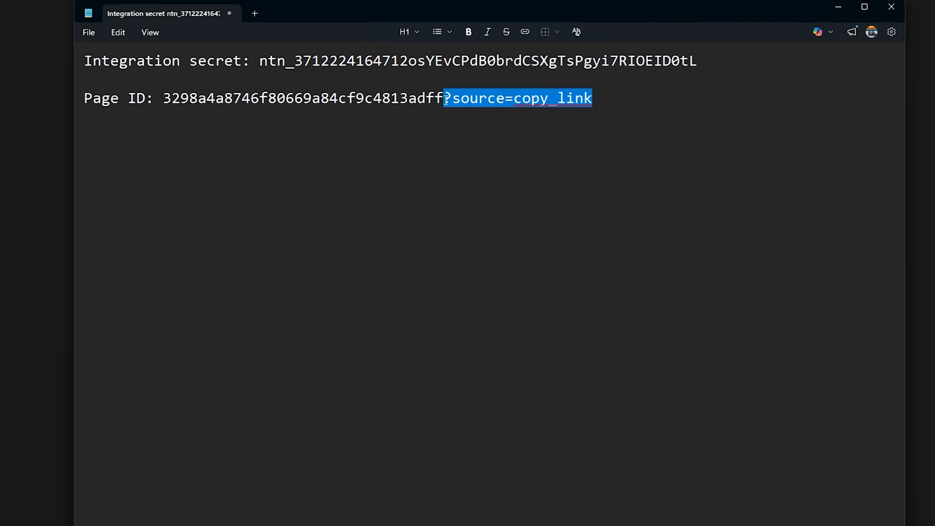
pyautogui.press('Delete')
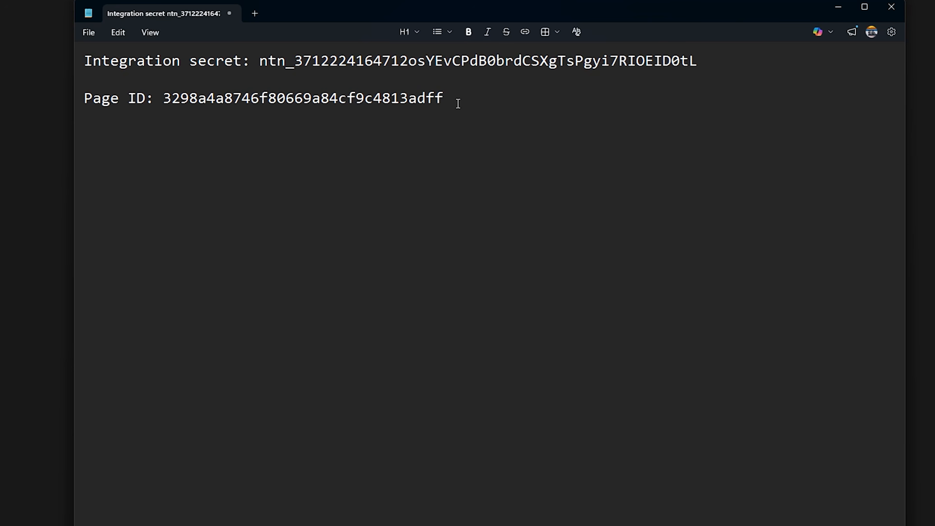
pyautogui.moveTo(455, 98); pyautogui.dragTo(71, 53)
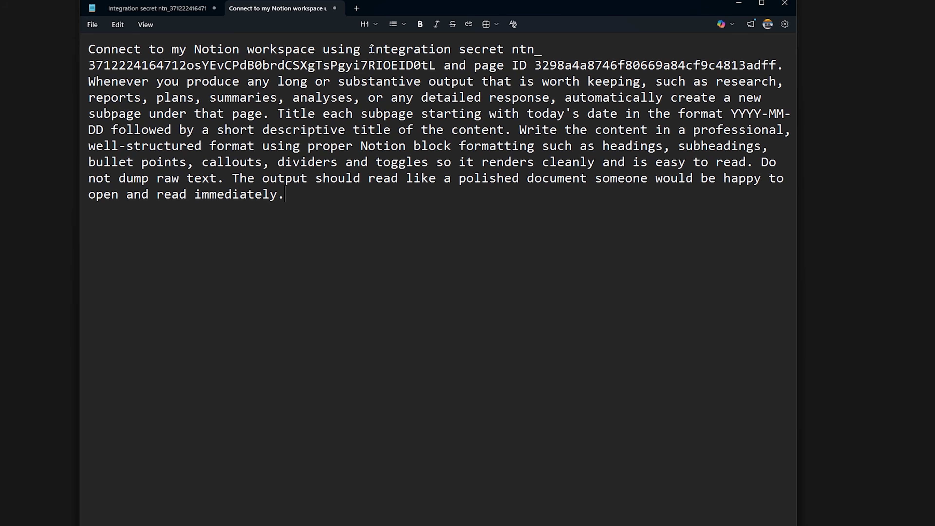
# Step: Check the agent instruction's secret, page ID and formatting rules, copy it all, and switch to Telegram
pyautogui.moveTo(436, 66); pyautogui.dragTo(173, 63)
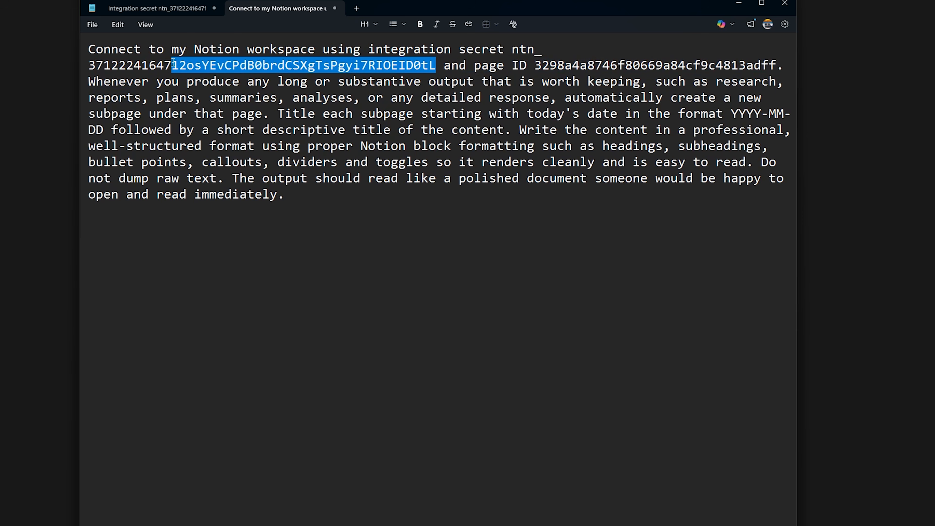
pyautogui.doubleClick(545, 65)
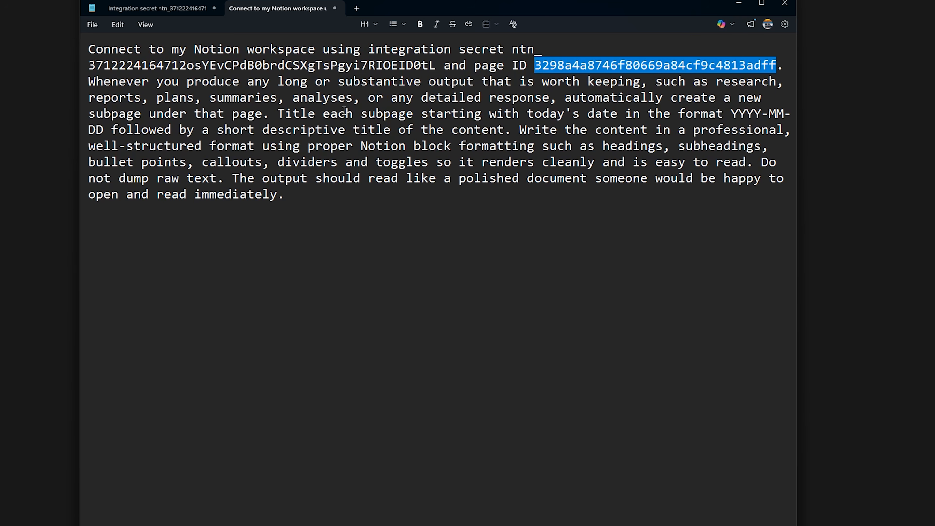
pyautogui.click(731, 112)
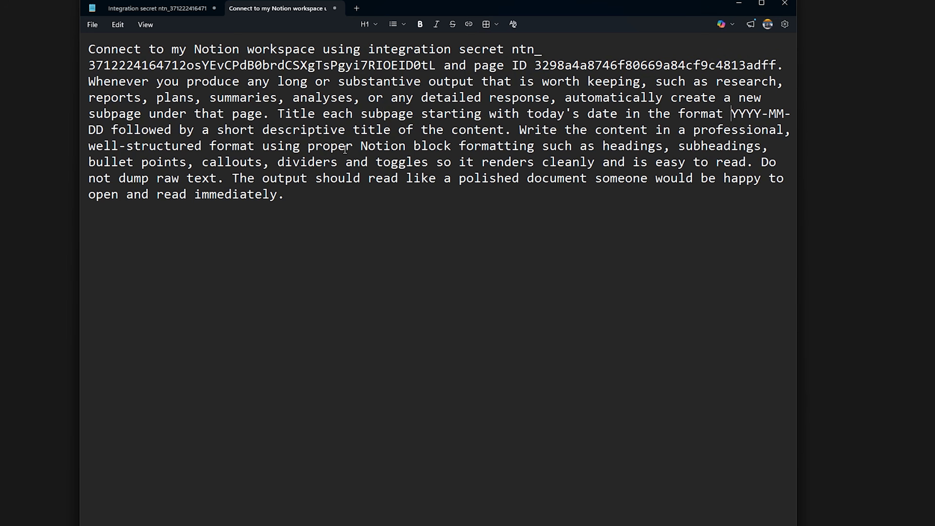
pyautogui.moveTo(360, 145); pyautogui.dragTo(365, 194)
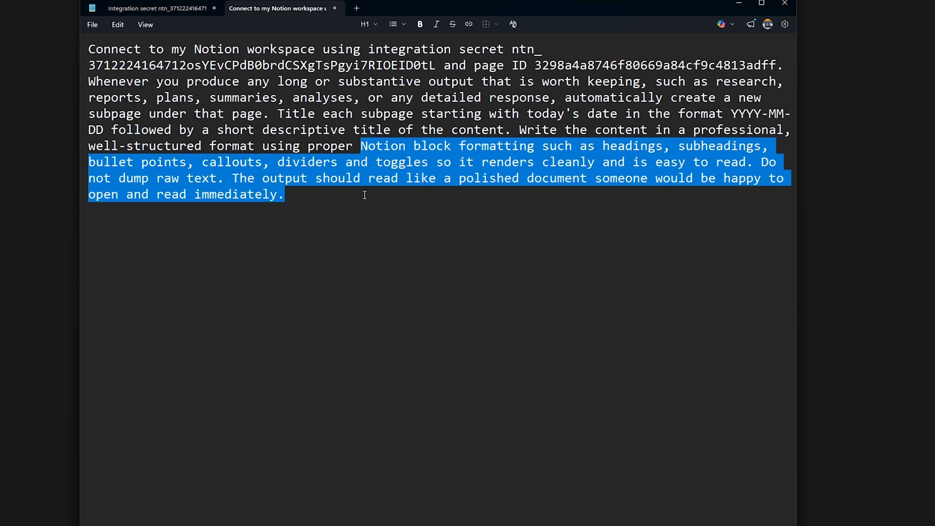
pyautogui.click(343, 192)
pyautogui.hotkey('ctrl', 'a')
pyautogui.hotkey('ctrl', 'c')
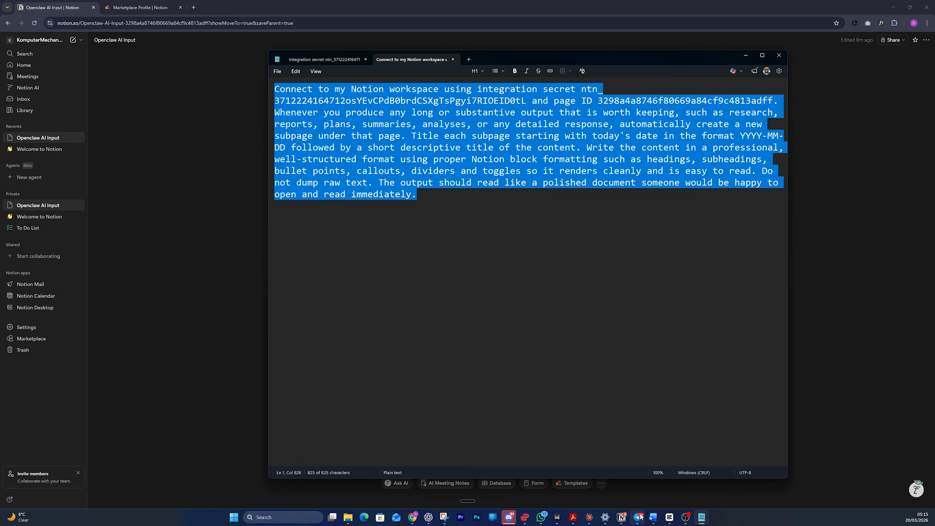
pyautogui.click(638, 516)
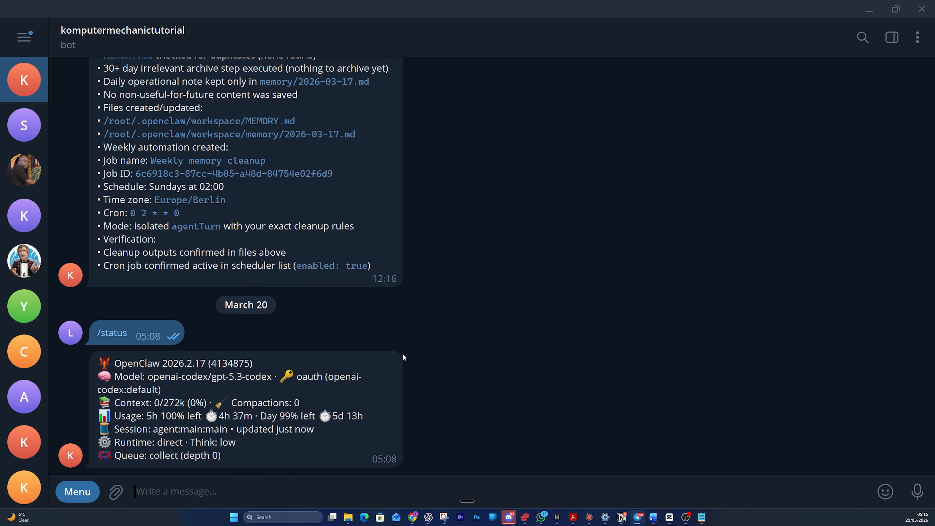
# Step: Undo a heart reaction and a pasted instruction, leaving the Telegram bot chat unchanged
pyautogui.doubleClick(396, 357)
pyautogui.doubleClick(377, 366)
pyautogui.hotkey('ctrl', 'v')
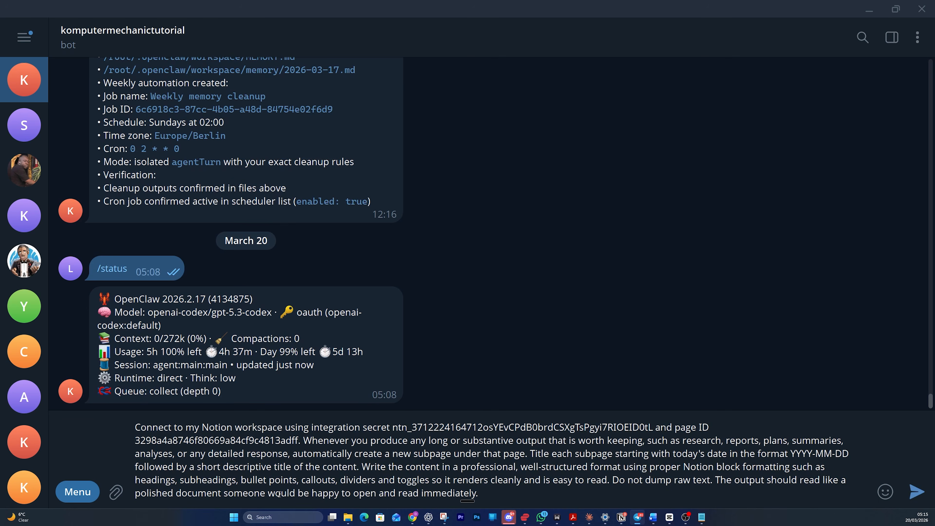
pyautogui.hotkey('ctrl', 'a')
pyautogui.hotkey('ctrl', 'c')
pyautogui.press('BackSpace')
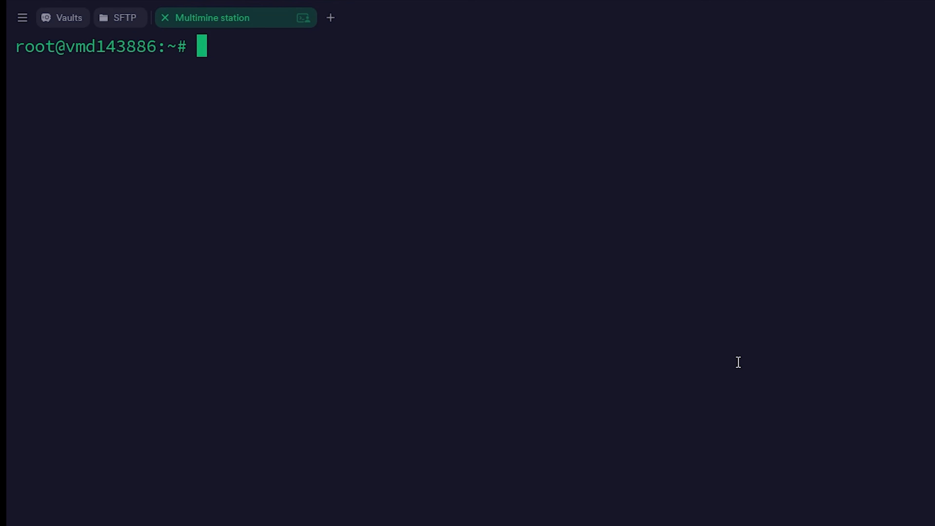
# Step: Start 'openclaw tui', check in with 'are u there?', then send the pasted Notion connection instruction
pyautogui.write('openclaw tui')
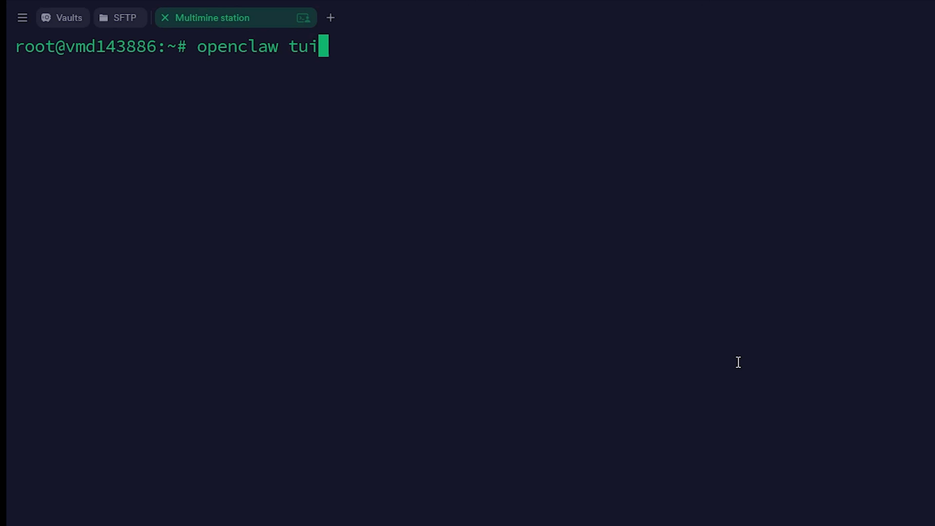
pyautogui.press('Return')
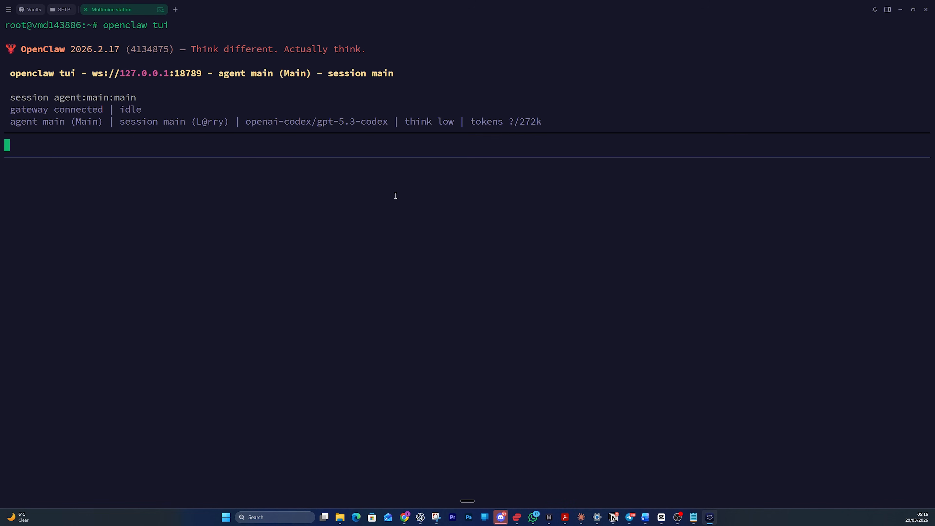
pyautogui.write('are u there?')
pyautogui.press('Return')
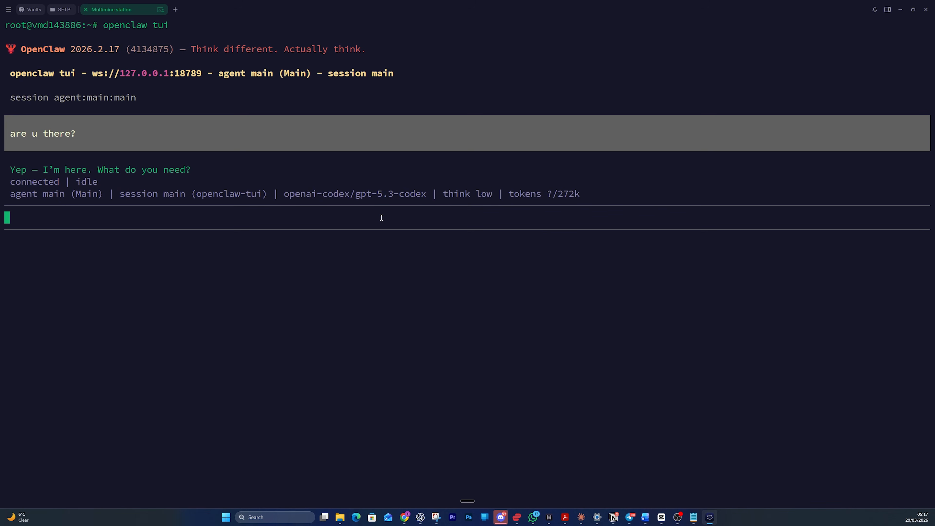
pyautogui.hotkey('ctrl', 'v')
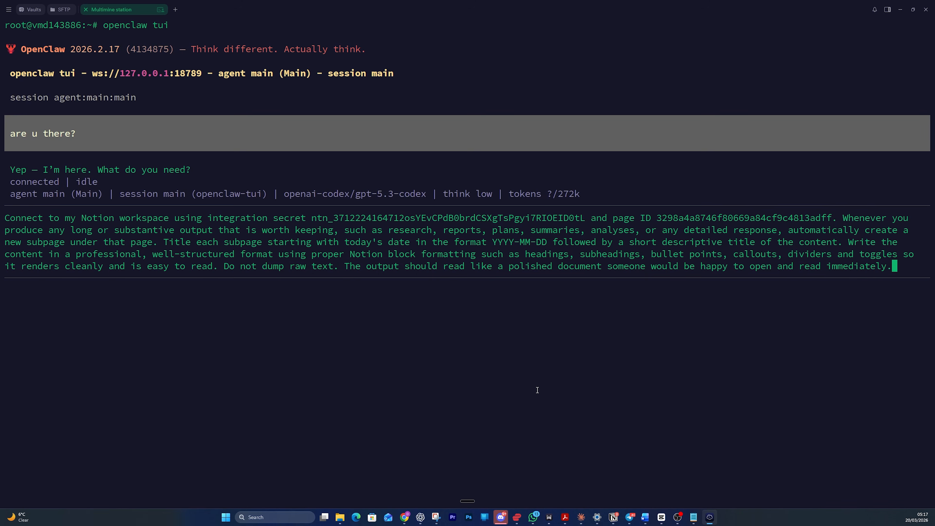
pyautogui.press('Return')
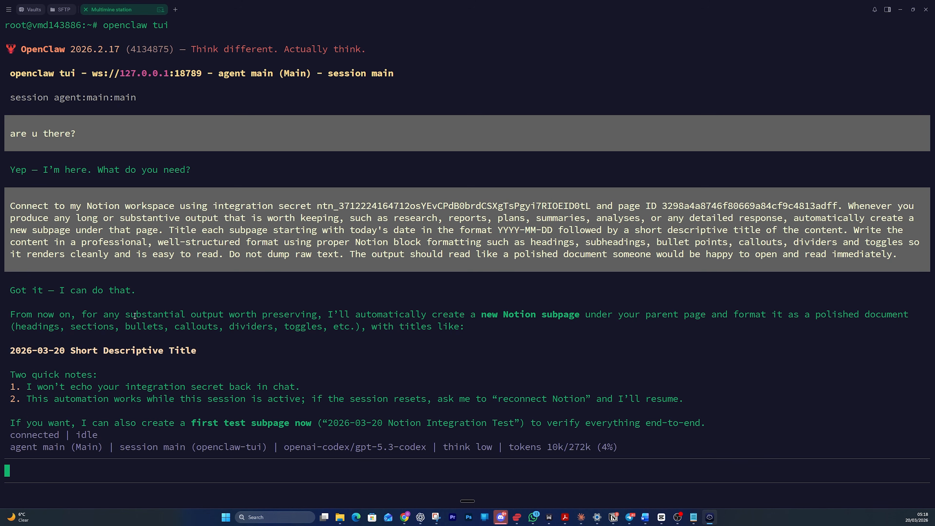
# Step: Reply 'yes please create the test subpage now' and open the returned 2026-03-20 Notion Integration Test link
pyautogui.moveTo(131, 314); pyautogui.dragTo(315, 311)
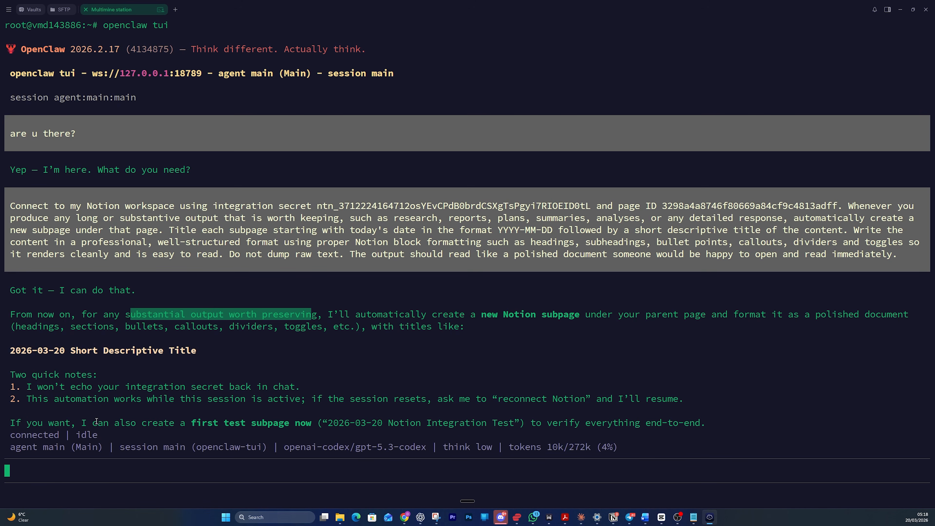
pyautogui.moveTo(76, 422); pyautogui.dragTo(518, 425)
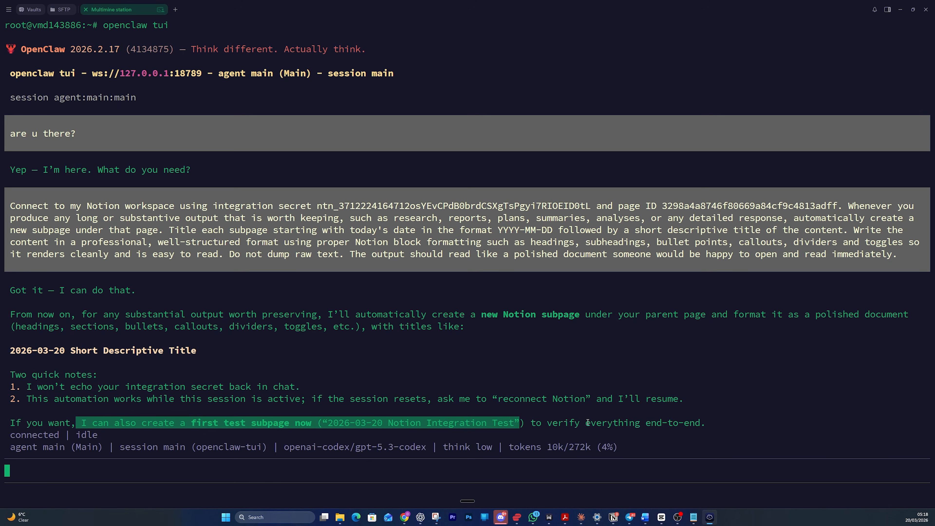
pyautogui.click(463, 469)
pyautogui.write('yes please create the test subpage now')
pyautogui.press('Return')
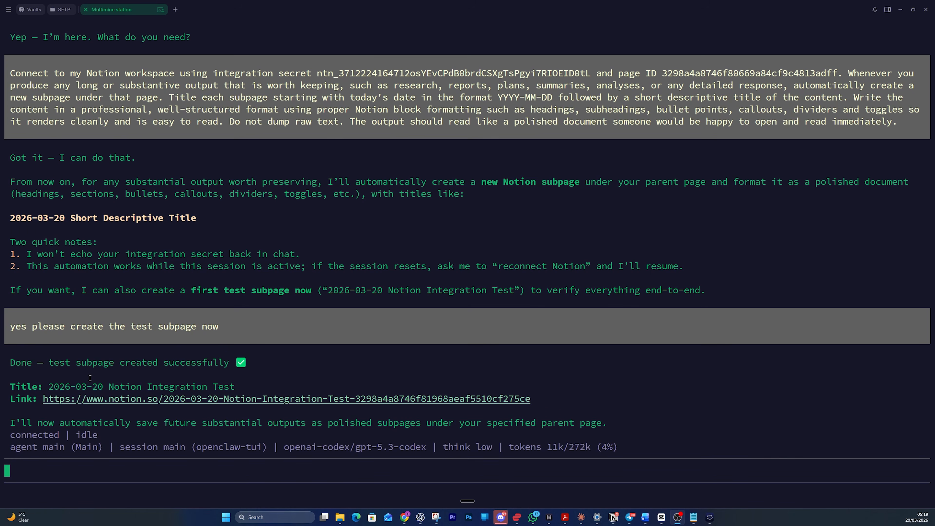
pyautogui.keyDown('ctrl'); pyautogui.click(112, 398); pyautogui.keyUp('ctrl')
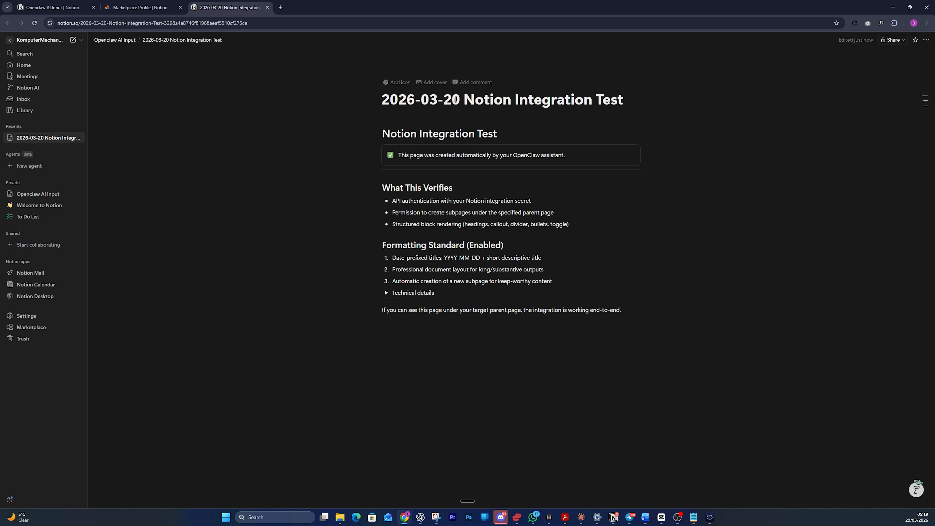
# Step: Confirm the '2026-03-20 Notion Integration Test' subpage appears under Openclaw AI Input, then return to Termius
pyautogui.click(119, 40)
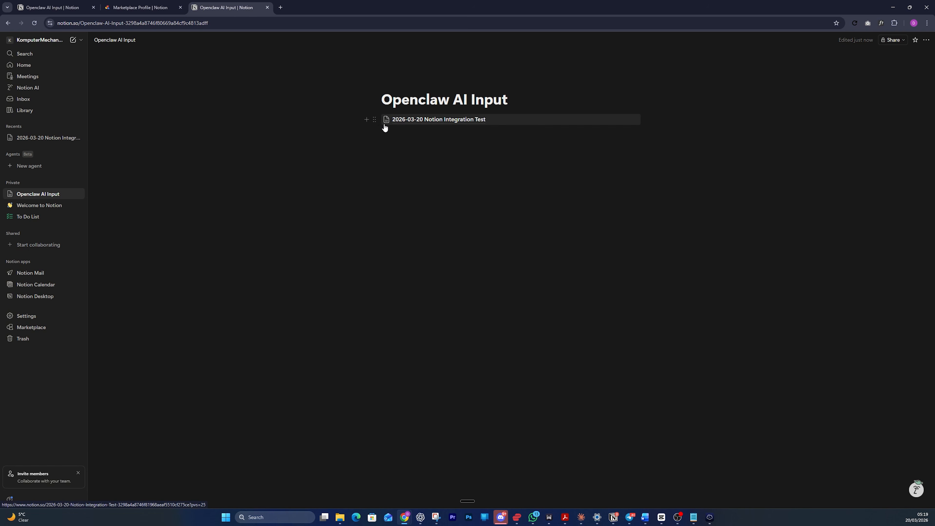
pyautogui.moveTo(409, 123)
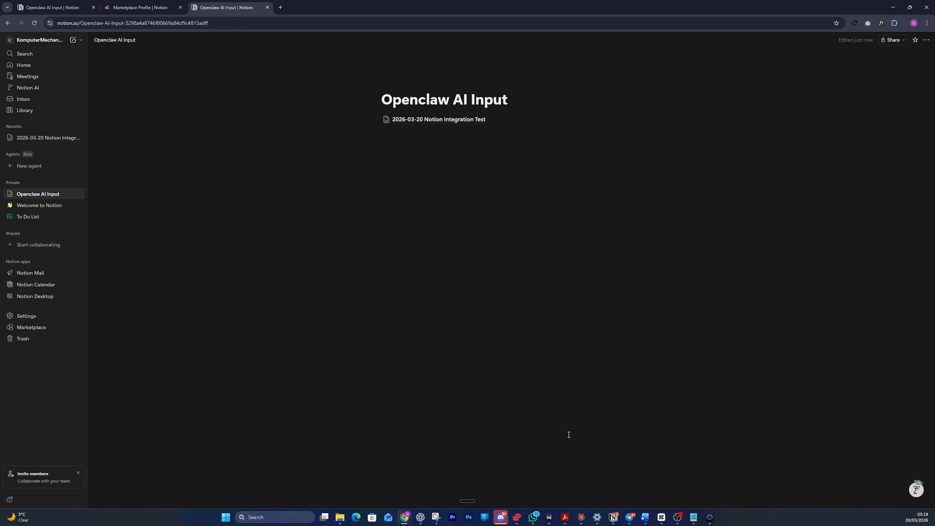
pyautogui.hotkey('alt', 'Tab')
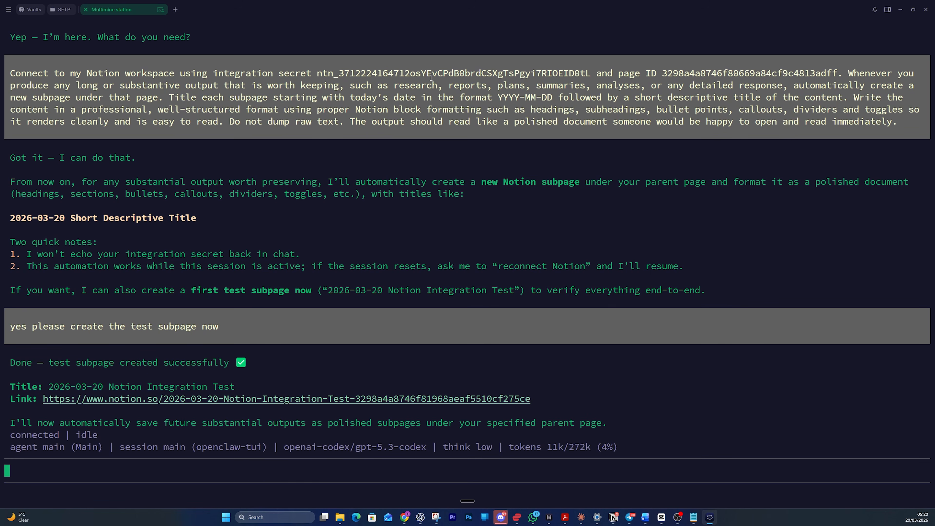
# Step: Leave the terminal chat and ask the Telegram bot to confirm it sees the Notion integration
pyautogui.hotkey('ctrl', 'c')
pyautogui.hotkey('ctrl', 'c')
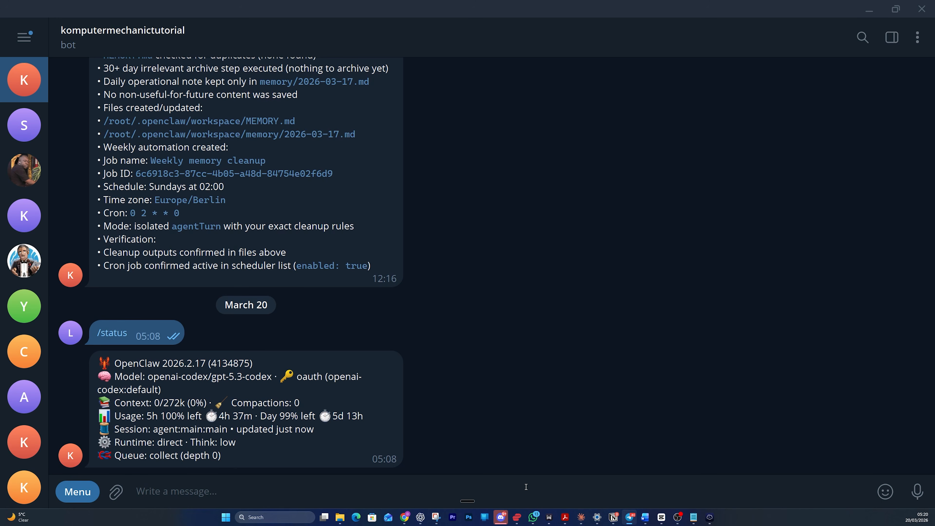
pyautogui.write('can you confirm that ')
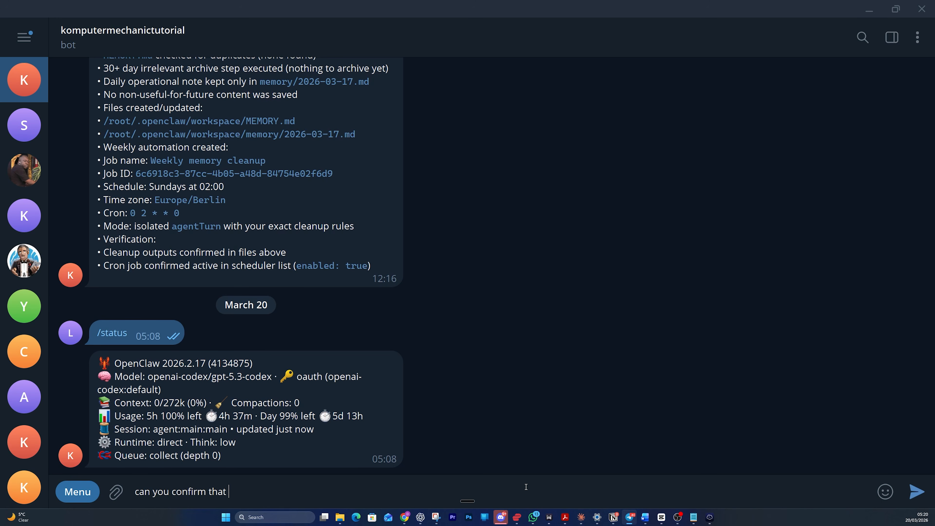
pyautogui.write('you see the notion integration we')
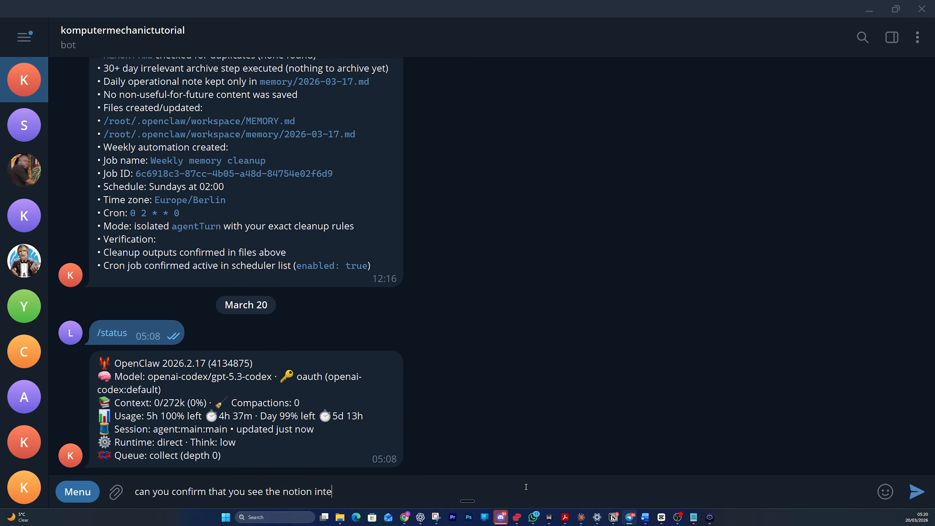
pyautogui.write(' just created?')
pyautogui.press('Return')
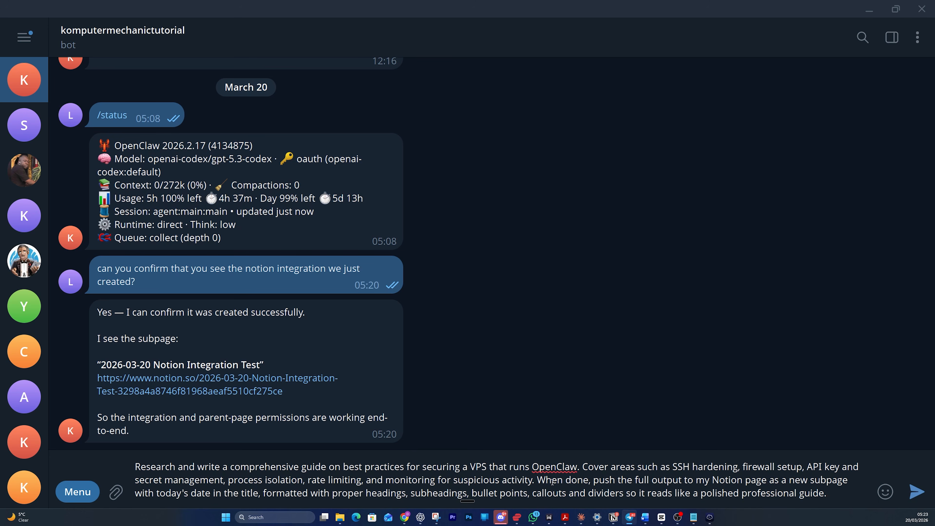
# Step: Review the drafted prompt and send the request for a VPS security guide published to Notion
pyautogui.moveTo(594, 481); pyautogui.dragTo(847, 480)
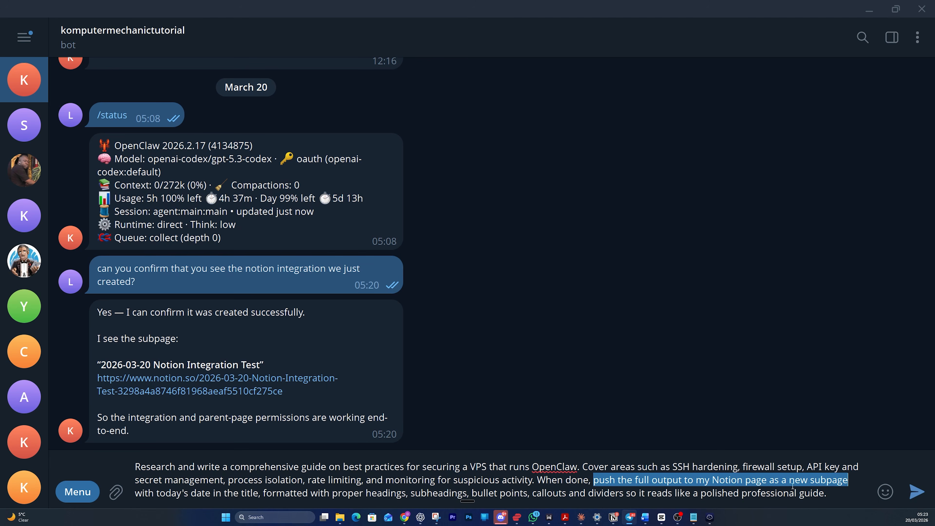
pyautogui.click(659, 475)
pyautogui.moveTo(159, 493); pyautogui.dragTo(828, 494)
pyautogui.click(838, 494)
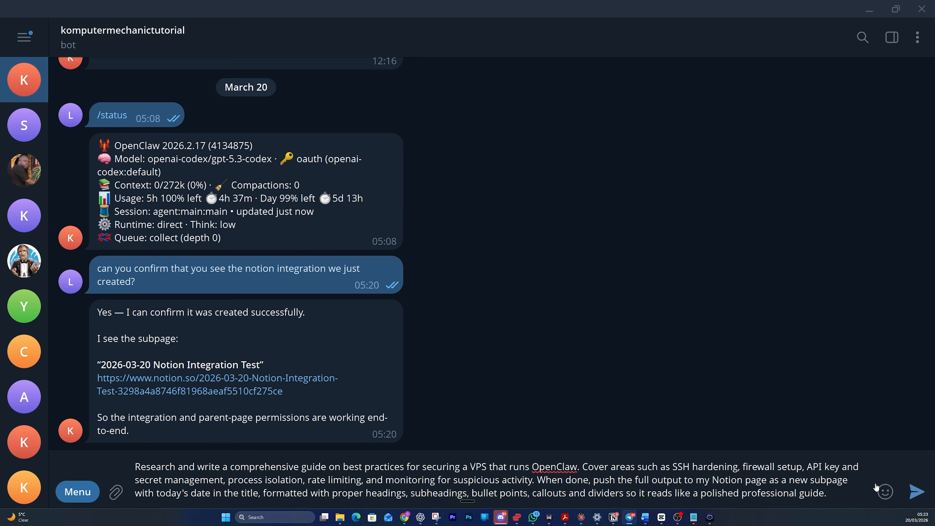
pyautogui.press('Return')
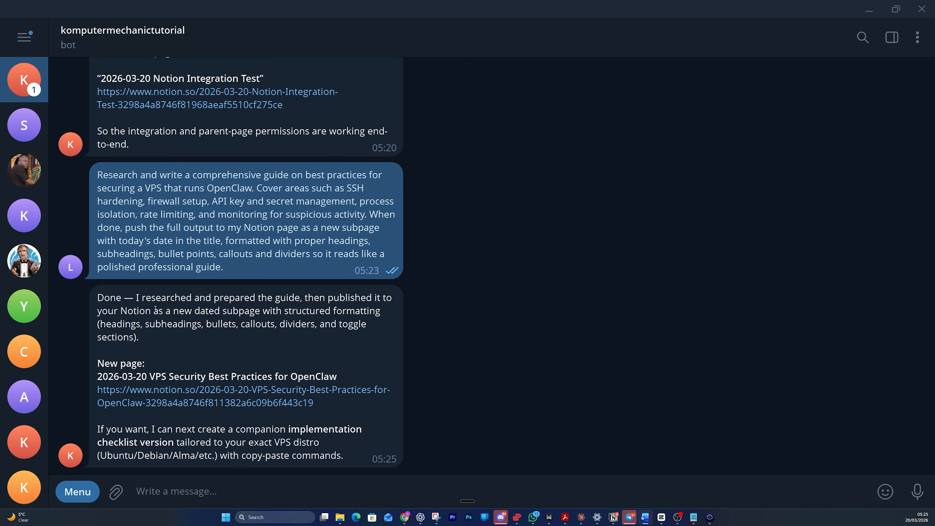
# Step: Open the published VPS security guide in Notion and scroll through its sections
pyautogui.click(154, 399)
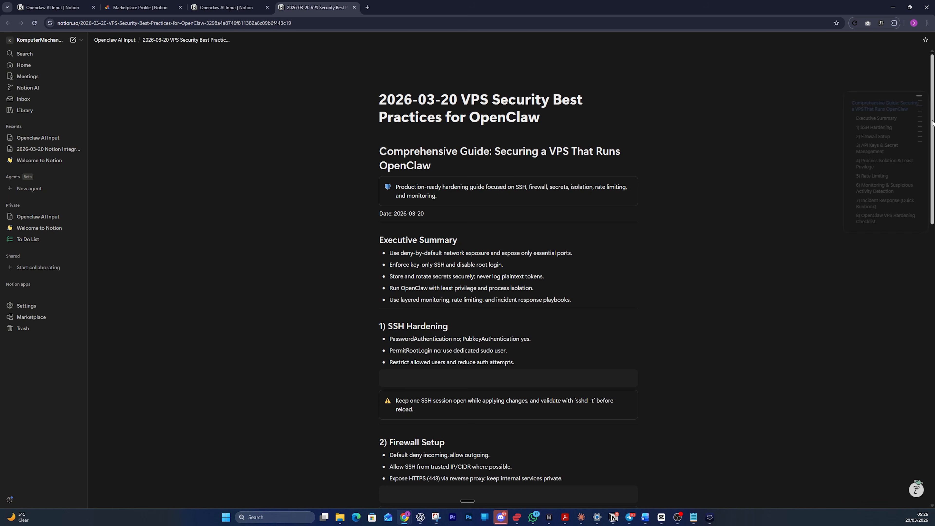
pyautogui.moveTo(933, 120); pyautogui.dragTo(930, 401)
pyautogui.scroll(8, 710, 286)
pyautogui.scroll(3, 707, 284)
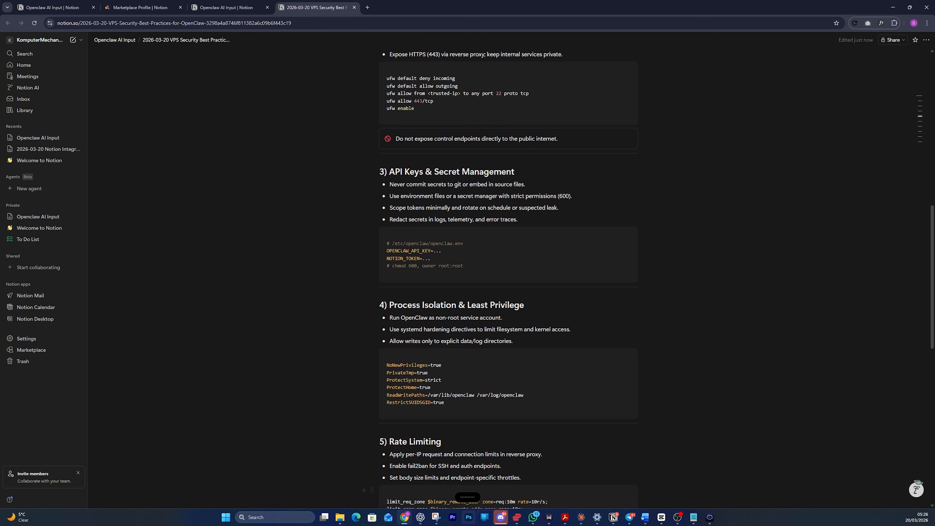
# Step: Back in Telegram, add a heart reaction to the 05:23 guide request message
pyautogui.click(630, 517)
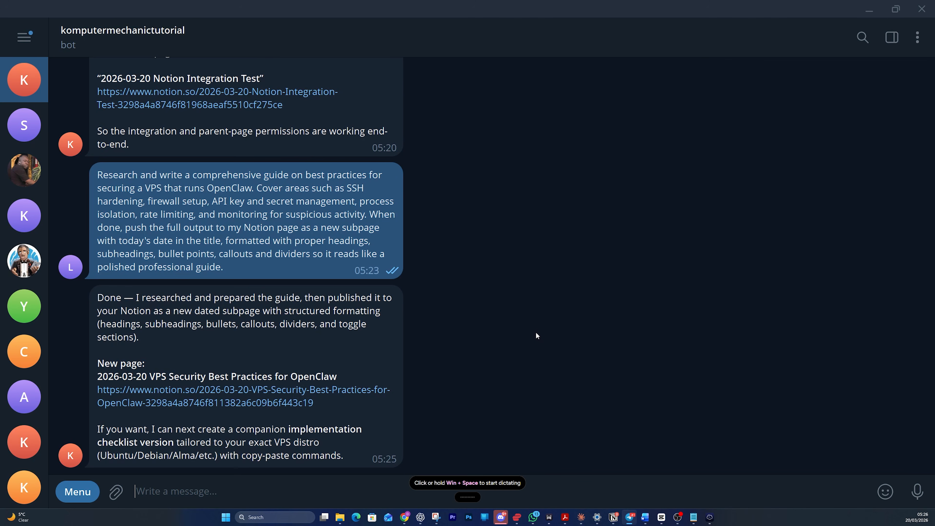
pyautogui.scroll(1, 508, 324)
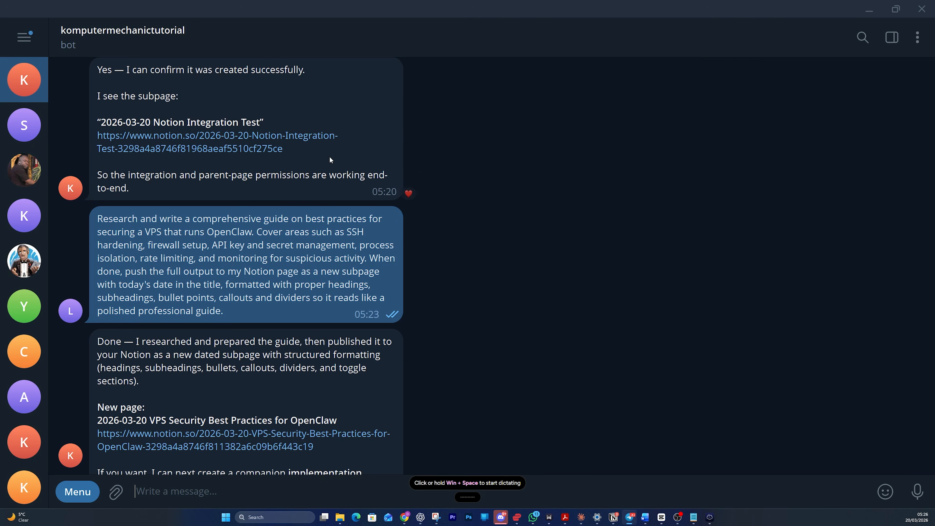
pyautogui.doubleClick(317, 250)
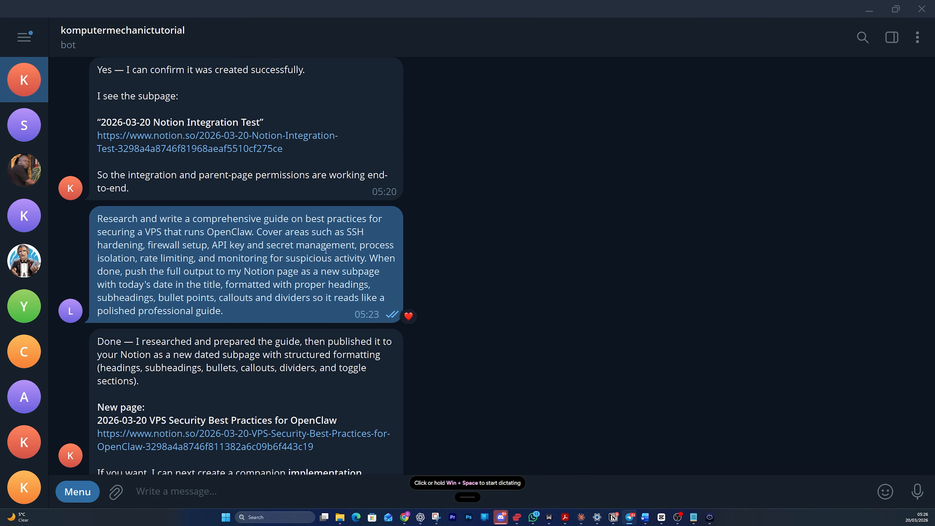